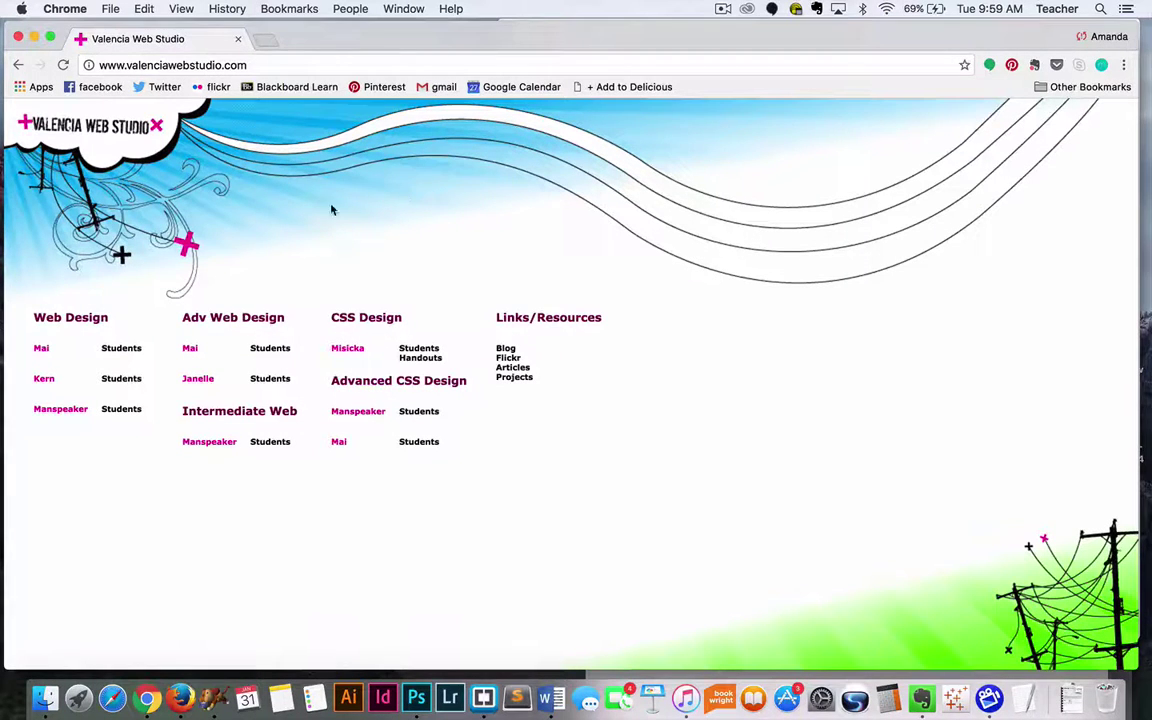
Step: Check the project's images folder, close the local page preview, and bring Chrome back up top
double_click(465, 37)
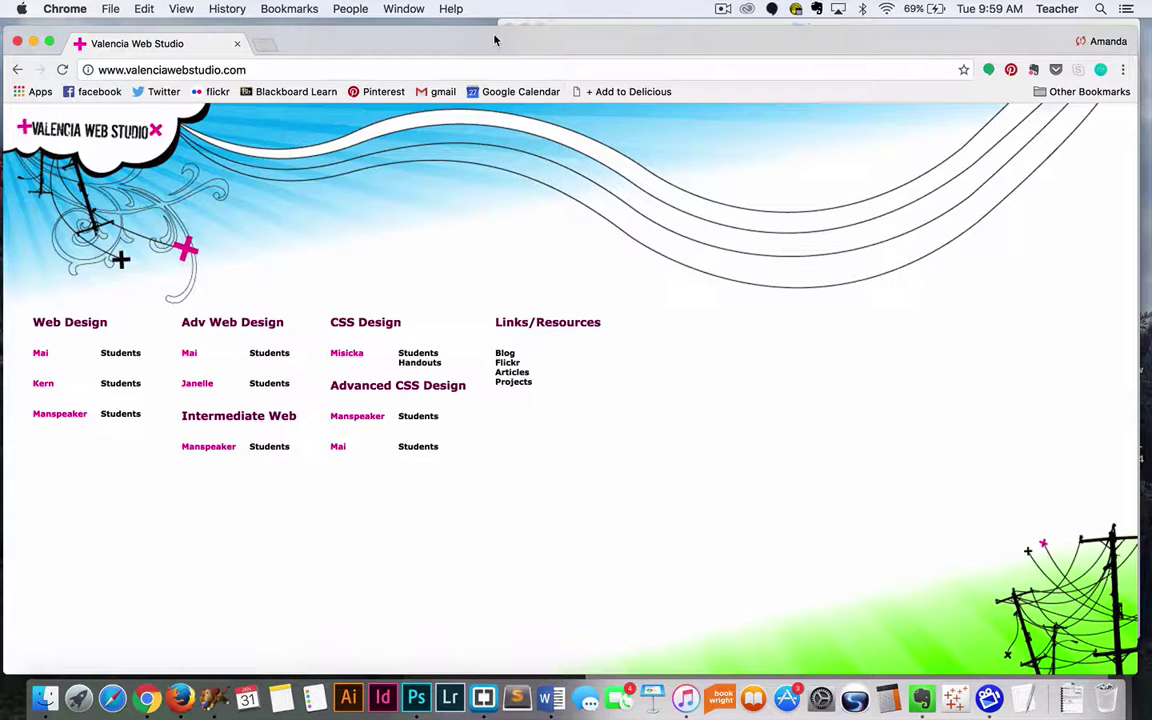
double_click(494, 40)
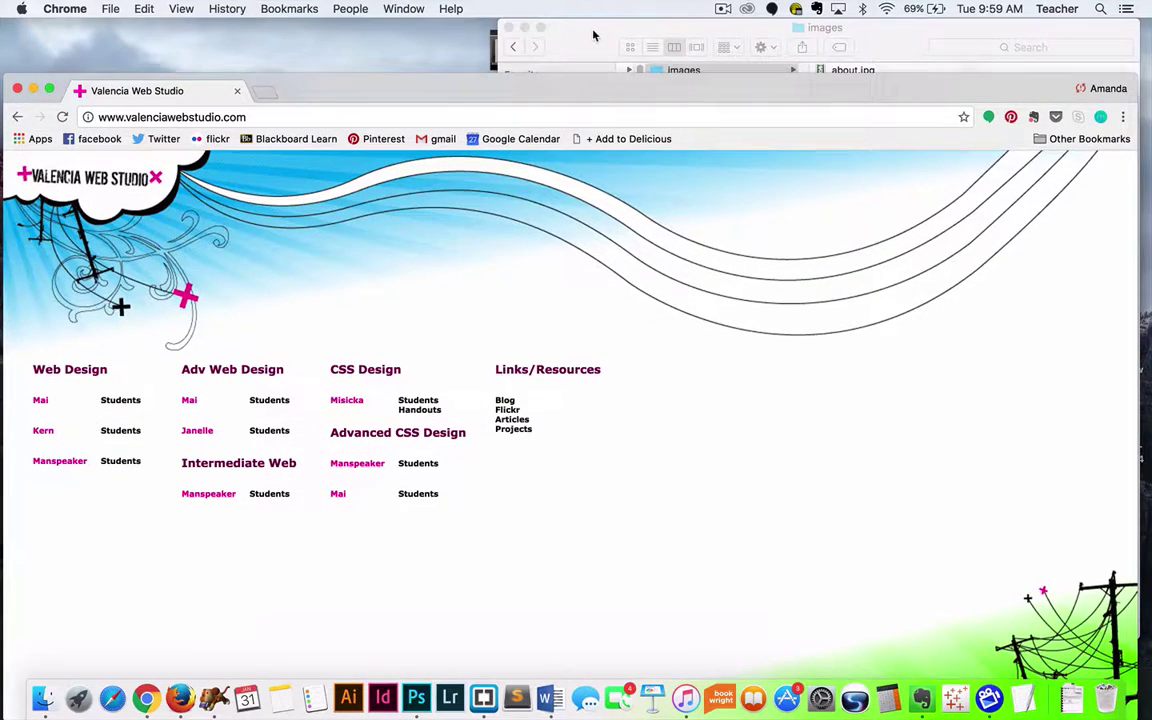
click(588, 37)
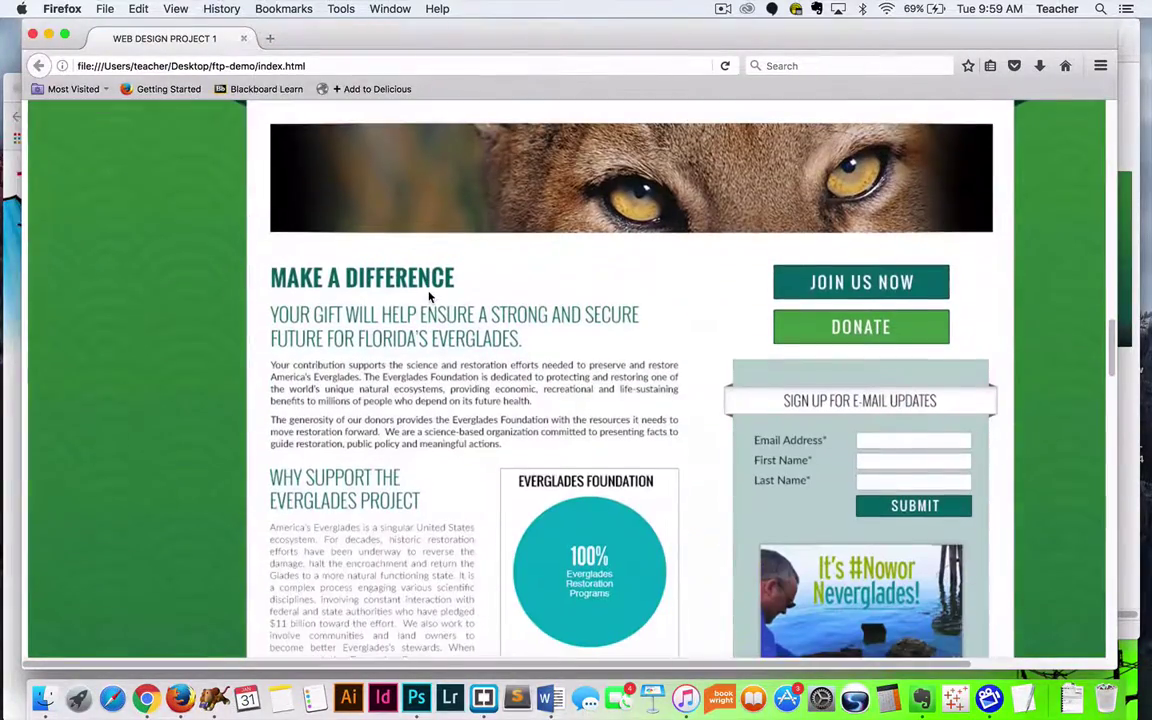
click(32, 34)
click(150, 247)
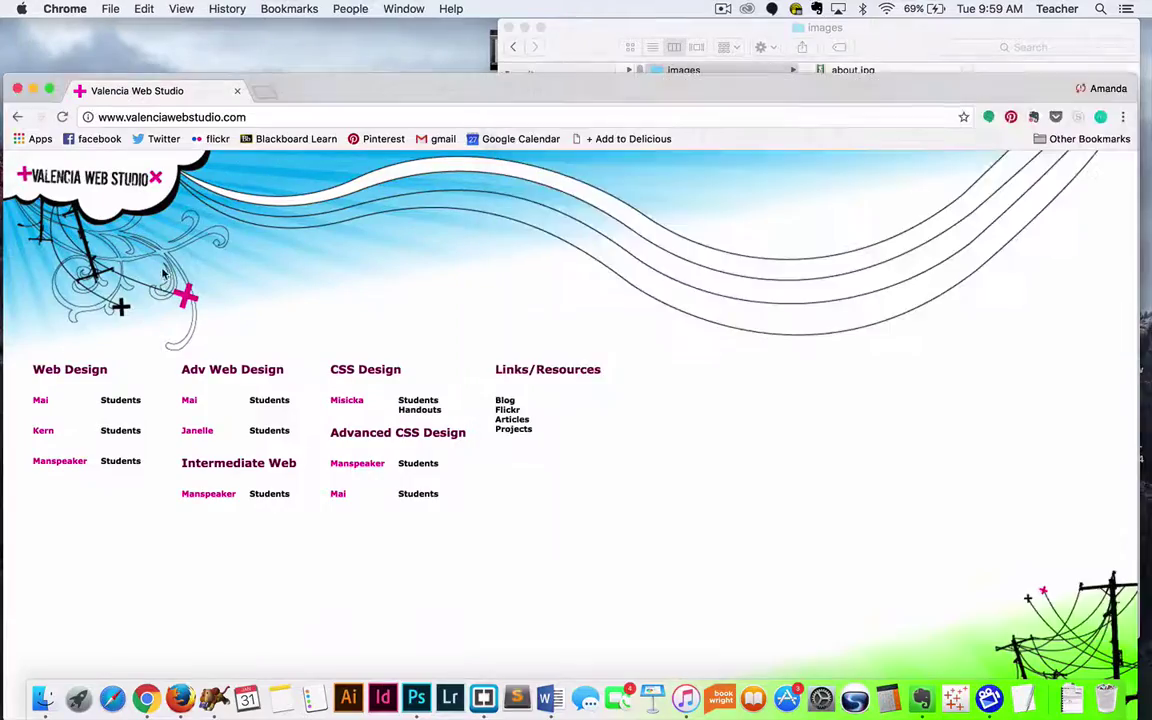
drag(376, 80, 381, 8)
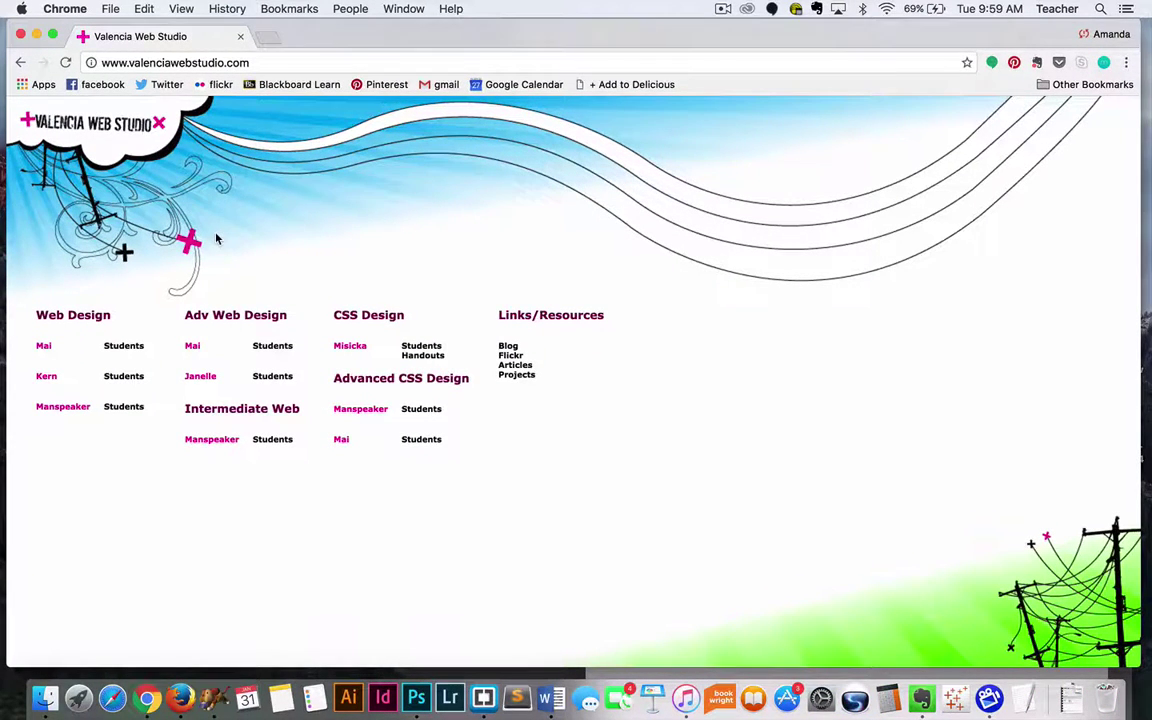
Step: Open Kern's GRA2141 students roster, then lower Chrome to uncover the project folder
click(136, 384)
scroll(474, 212, down, 2)
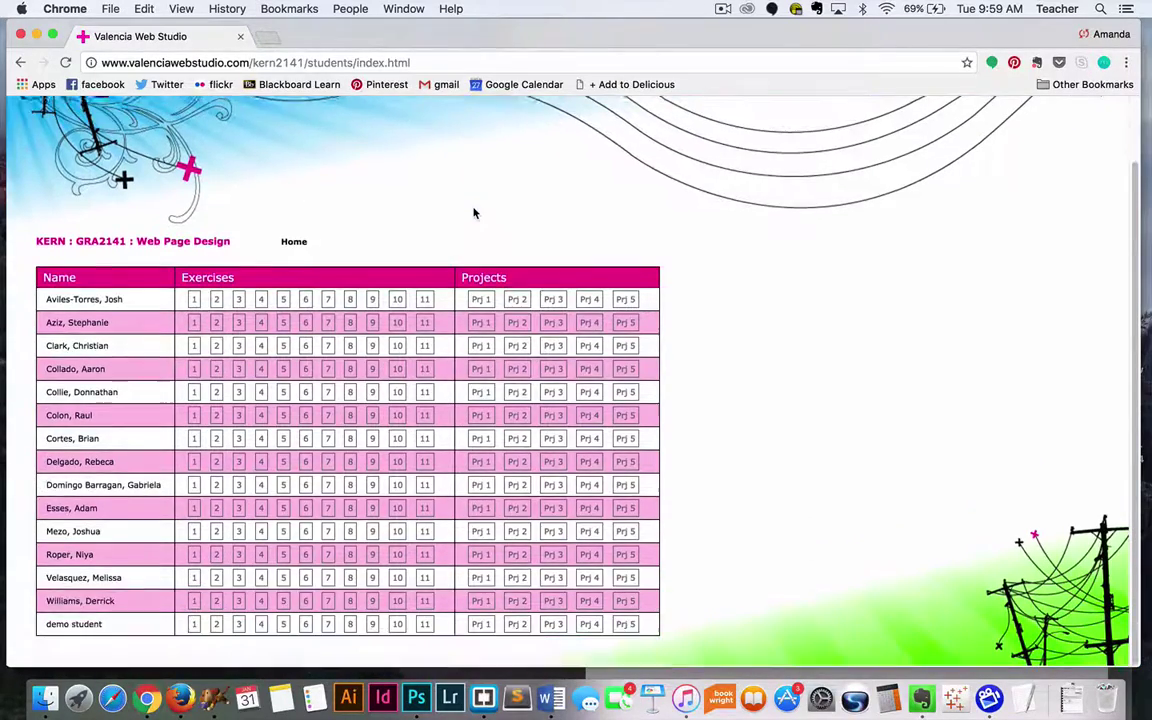
scroll(472, 208, up, 1)
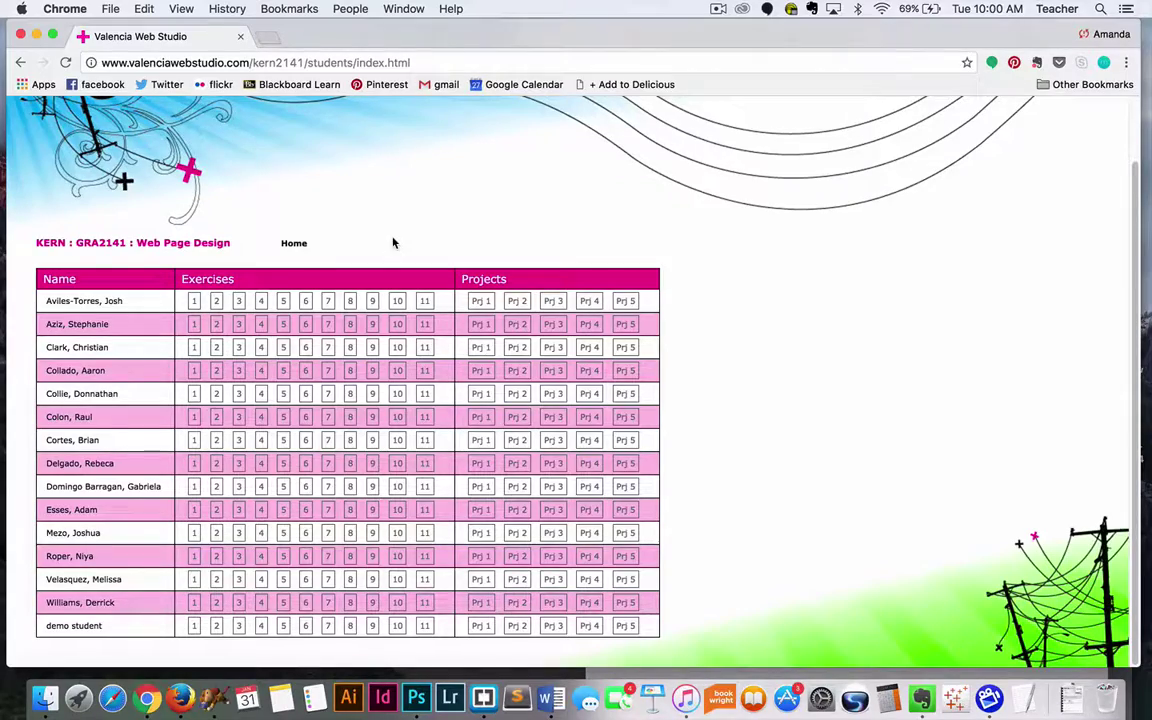
drag(465, 31, 451, 106)
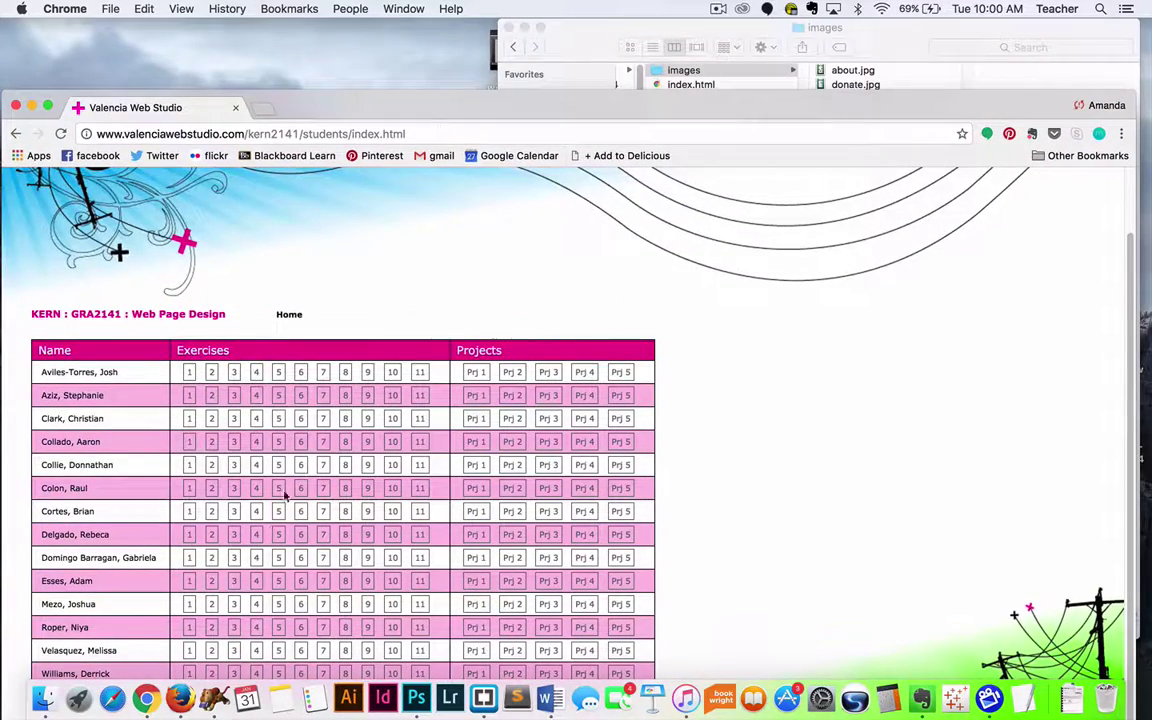
Step: Launch Fetch from the Dock to get a blank New Connection dialog, nudging the window right
click(213, 699)
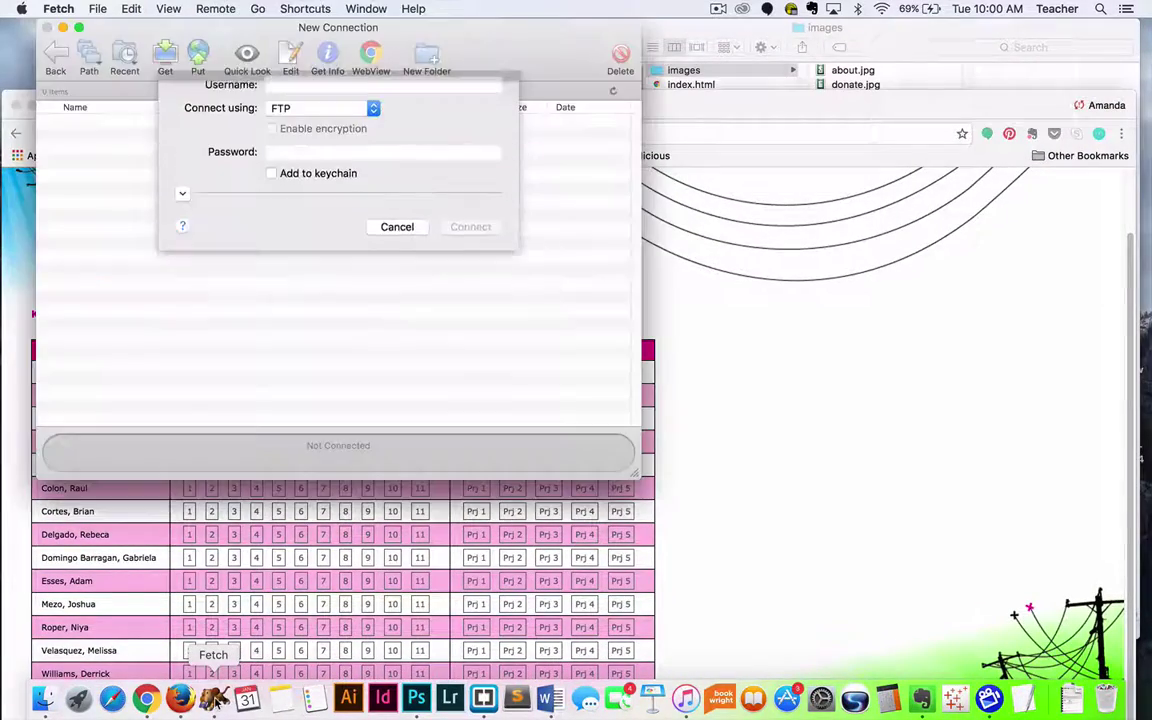
drag(461, 30, 468, 22)
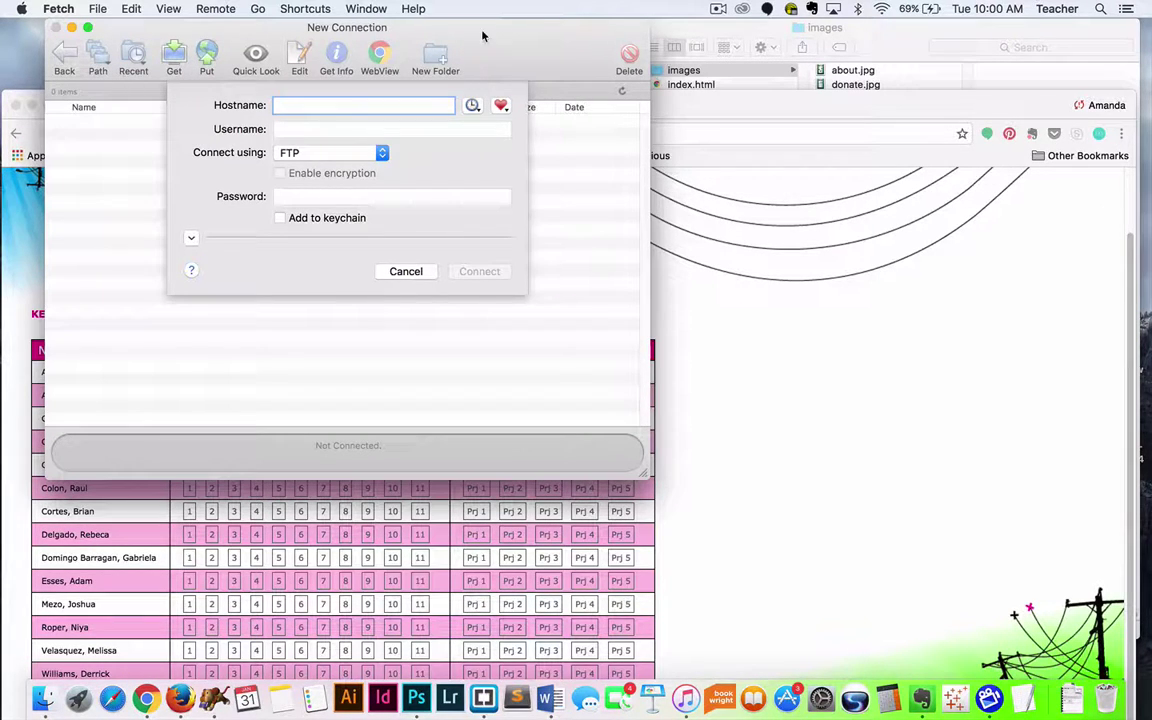
drag(484, 43, 493, 42)
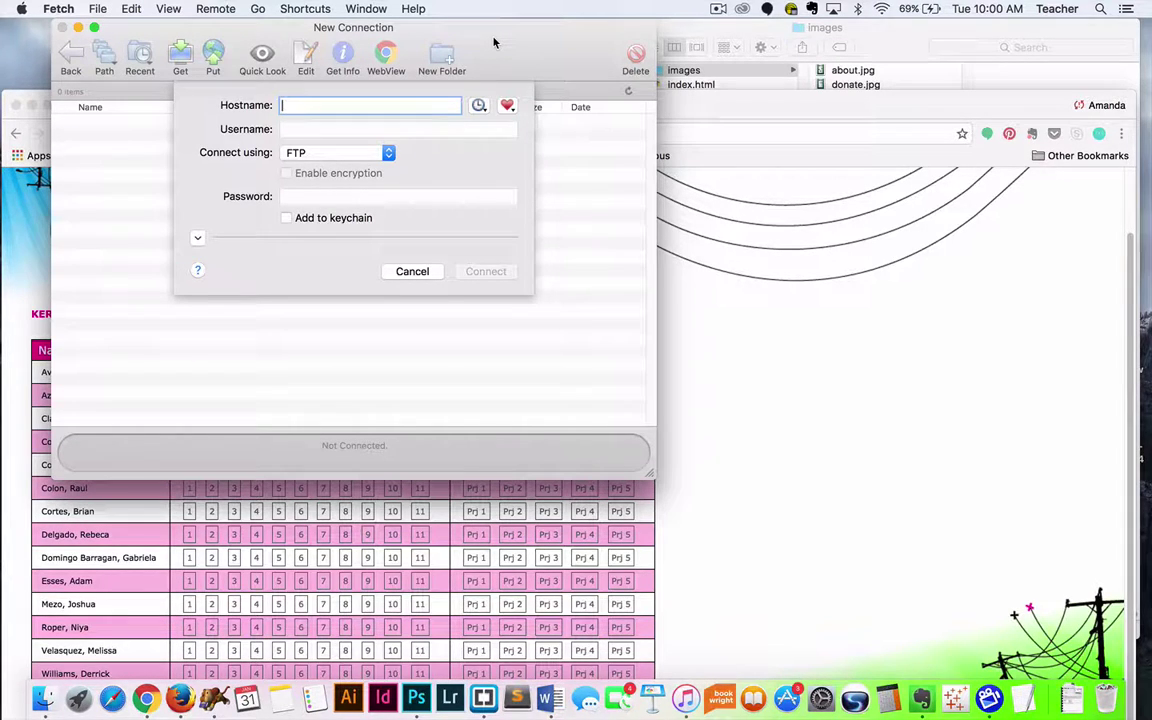
text(www.)
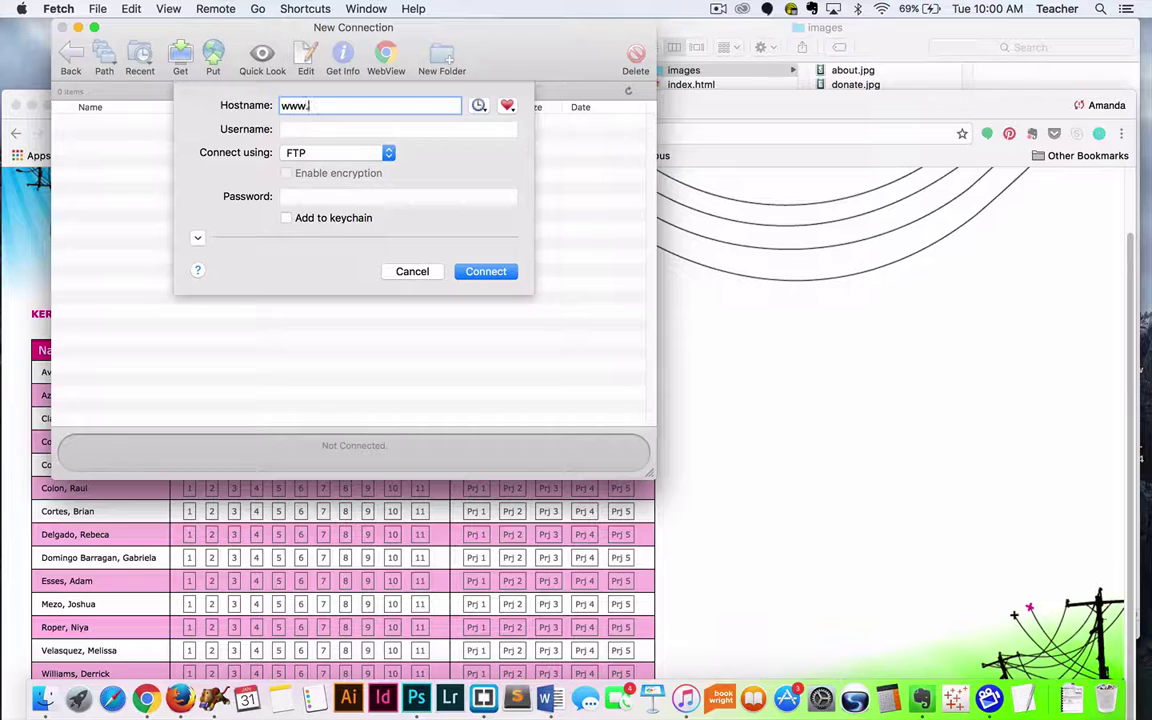
text(valencia)
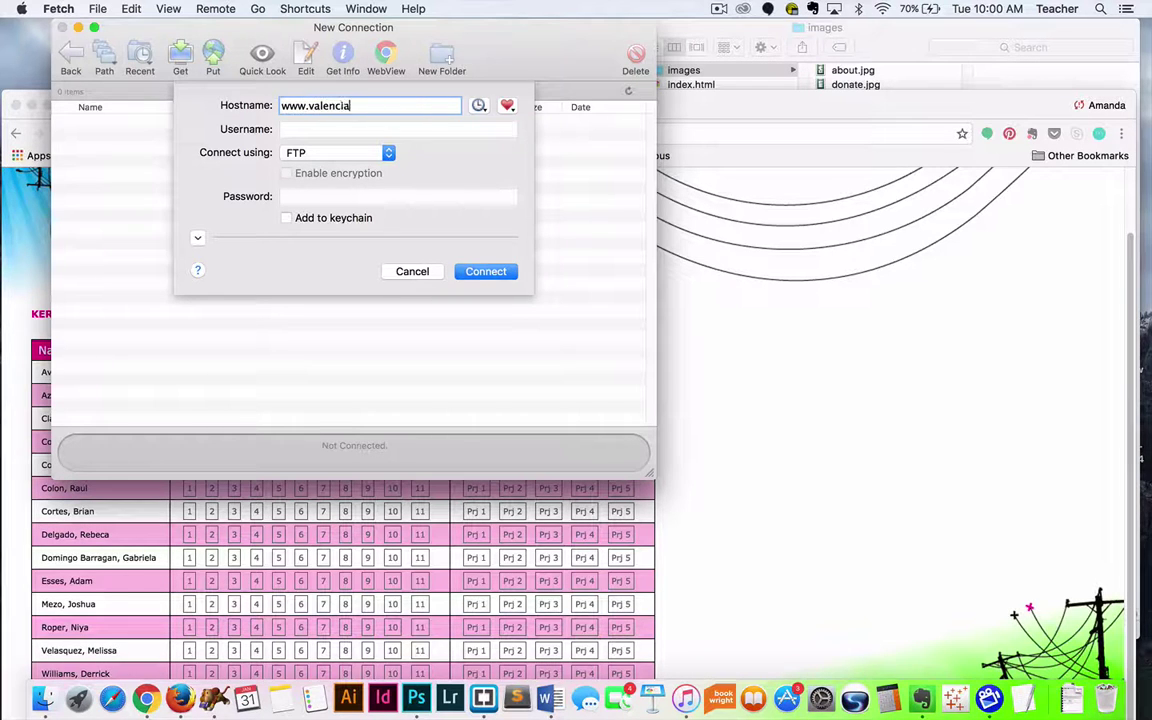
text(webstudio.om)
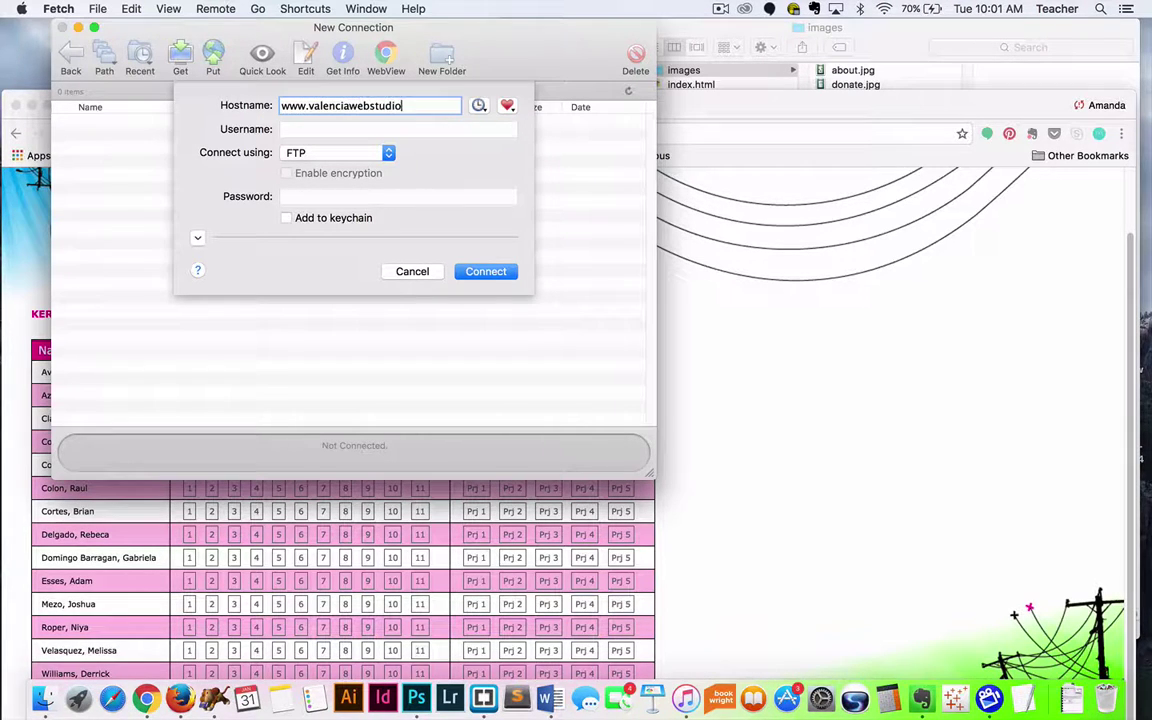
key(BackSpace)
key(BackSpace)
text(com)
Step: Fill in the account's e-mail username and the account password, then verify the username
click(292, 128)
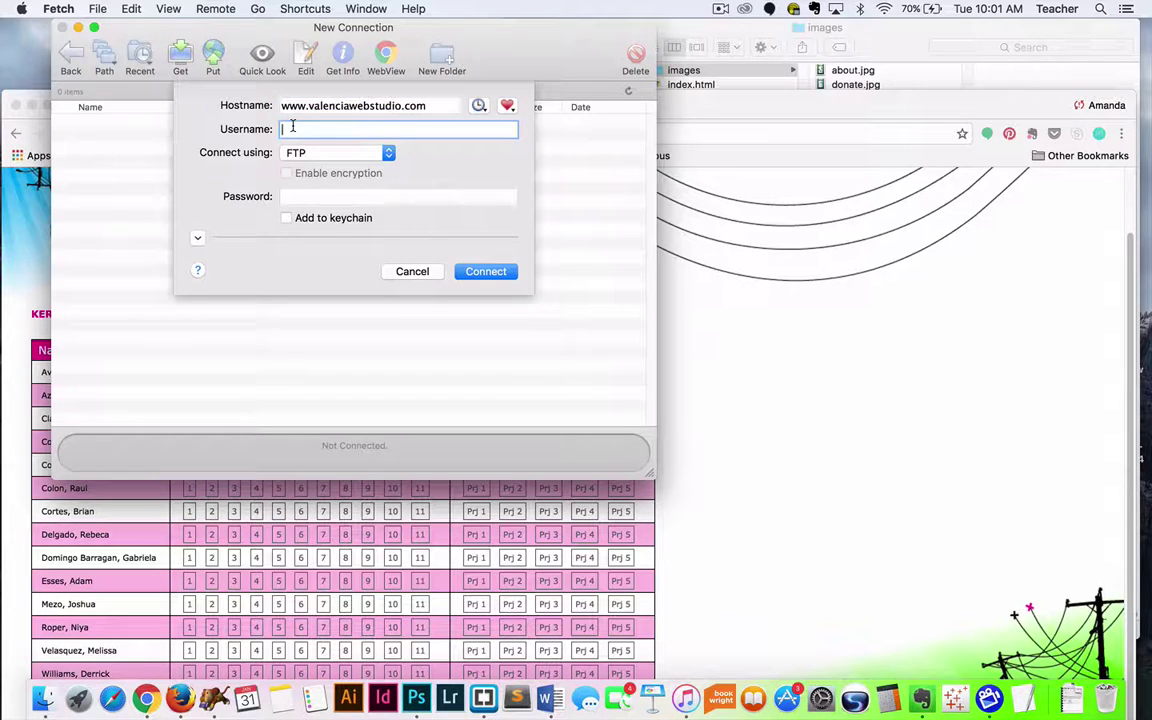
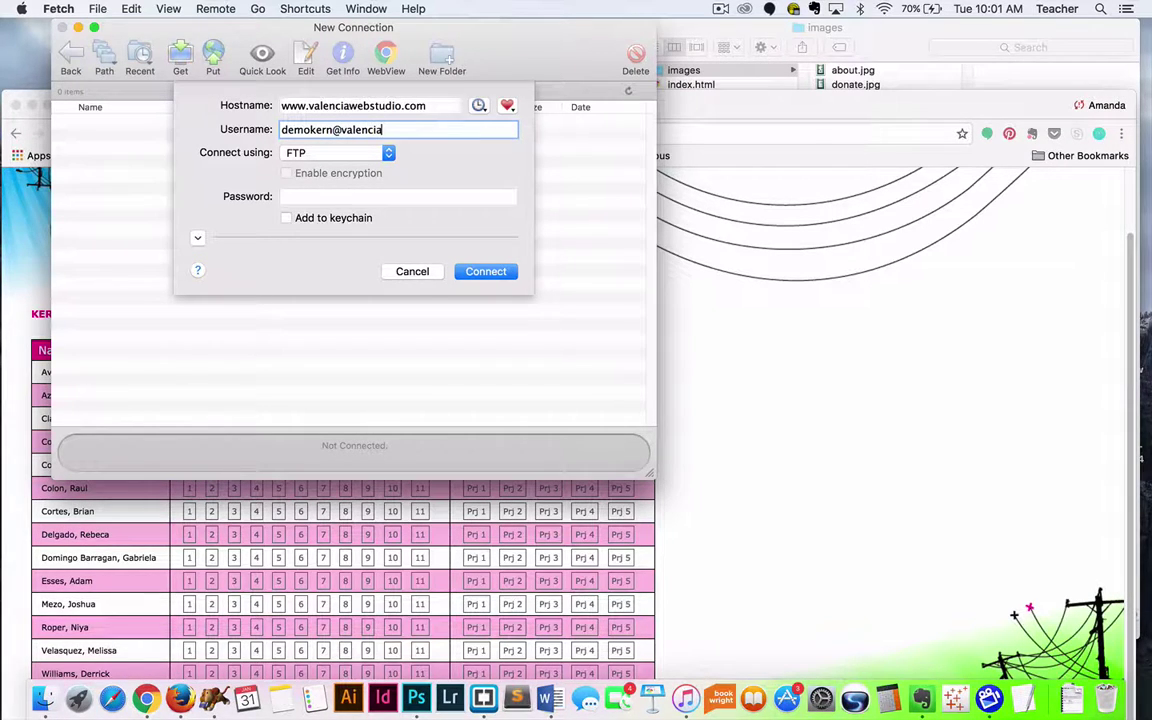
click(300, 198)
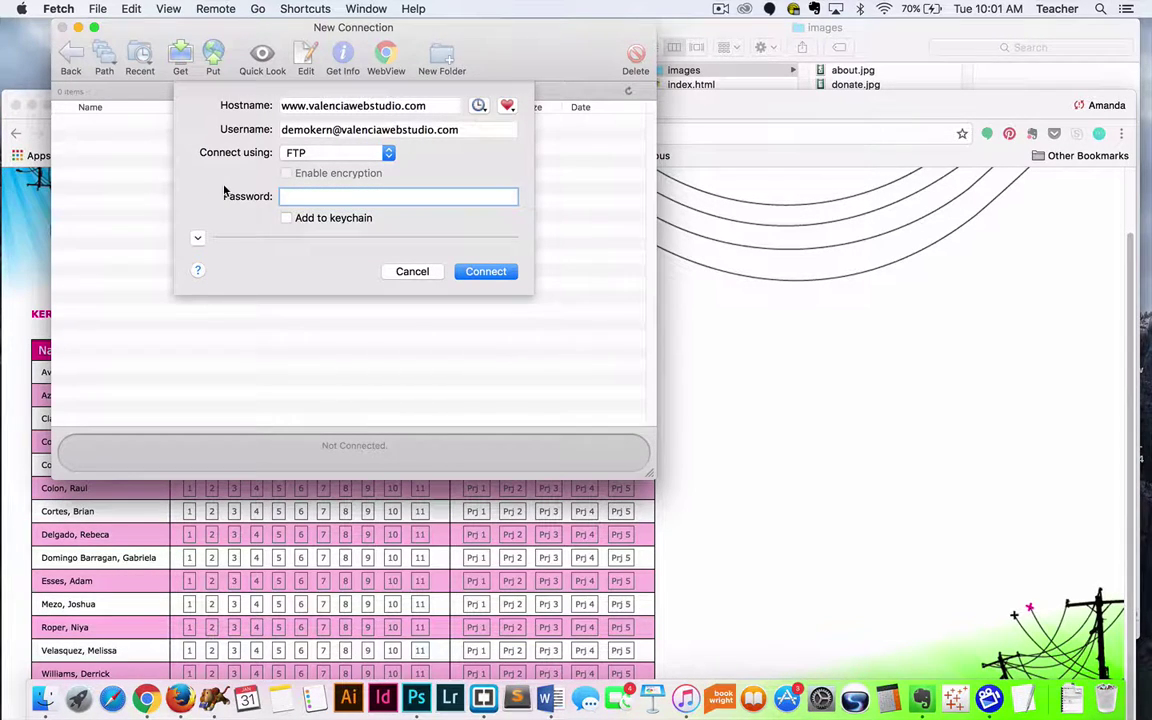
text(••••••••••)
triple_click(343, 133)
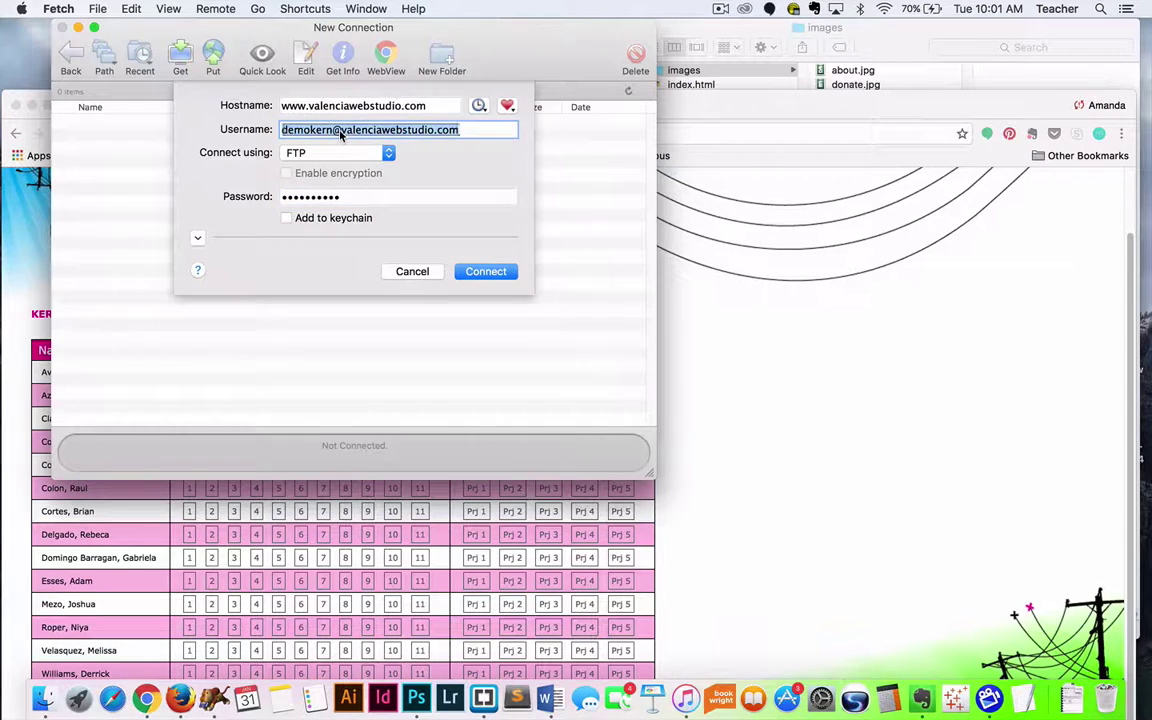
click(344, 136)
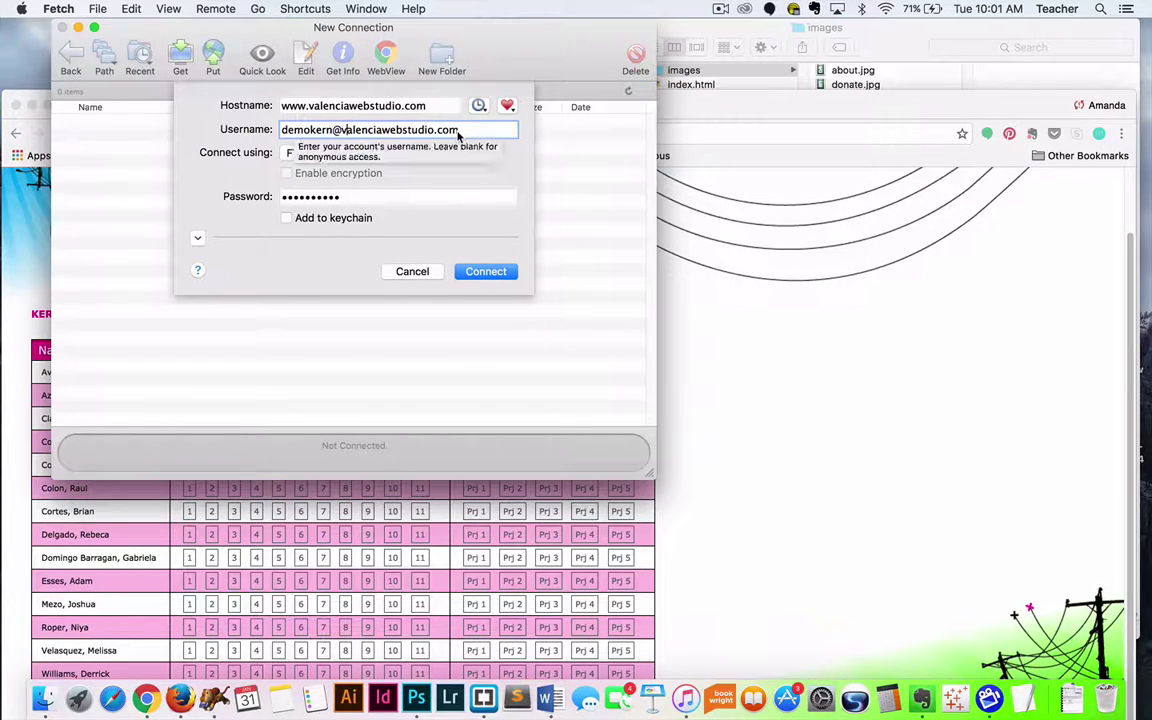
click(483, 271)
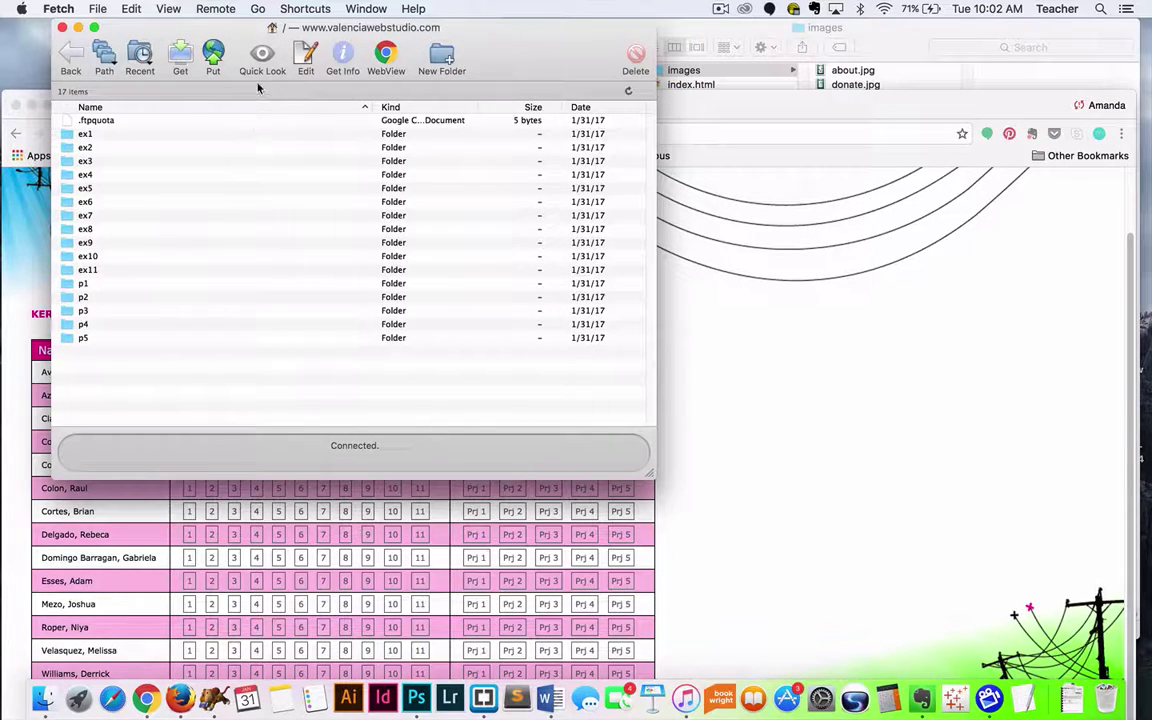
drag(550, 40, 544, 40)
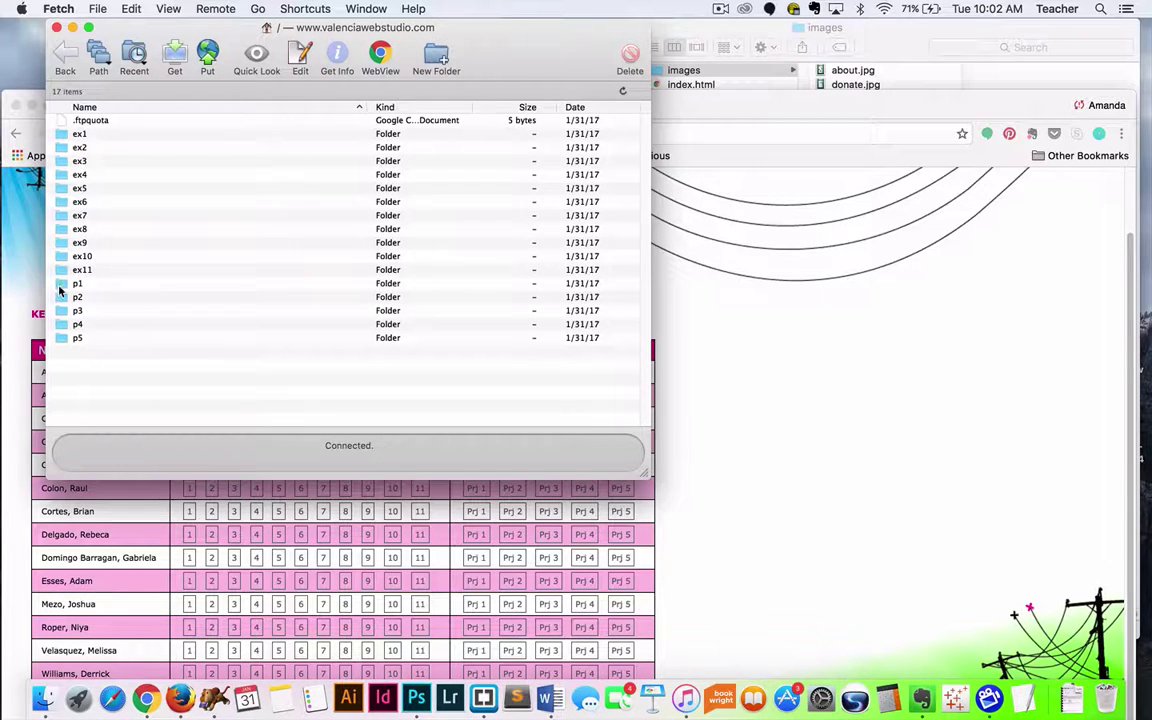
click(12, 323)
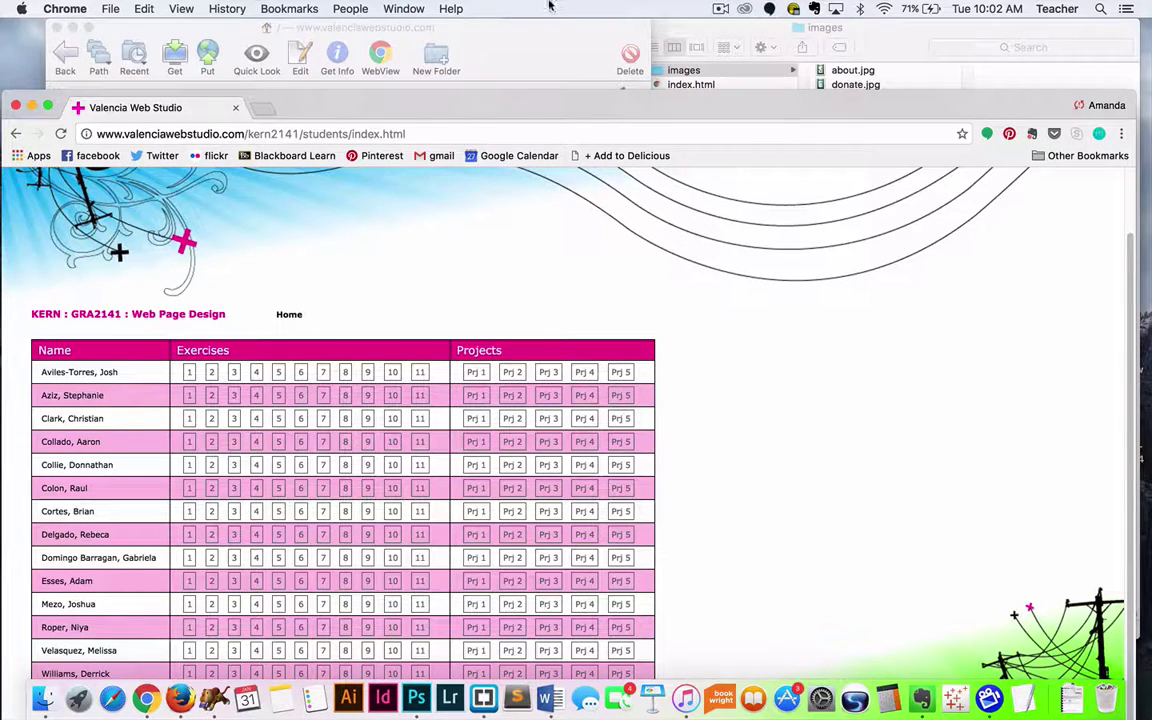
click(511, 42)
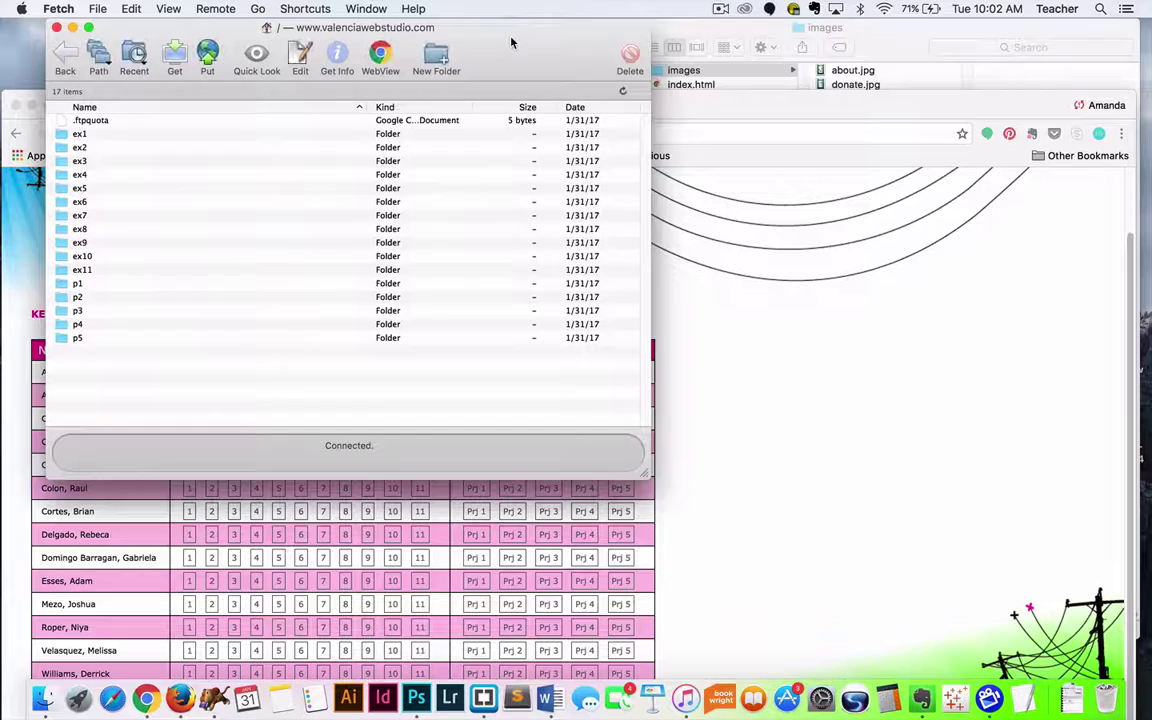
click(61, 284)
Step: Open p1, then drag images and index.html from the ftp-demo folder into it to upload
double_click(61, 284)
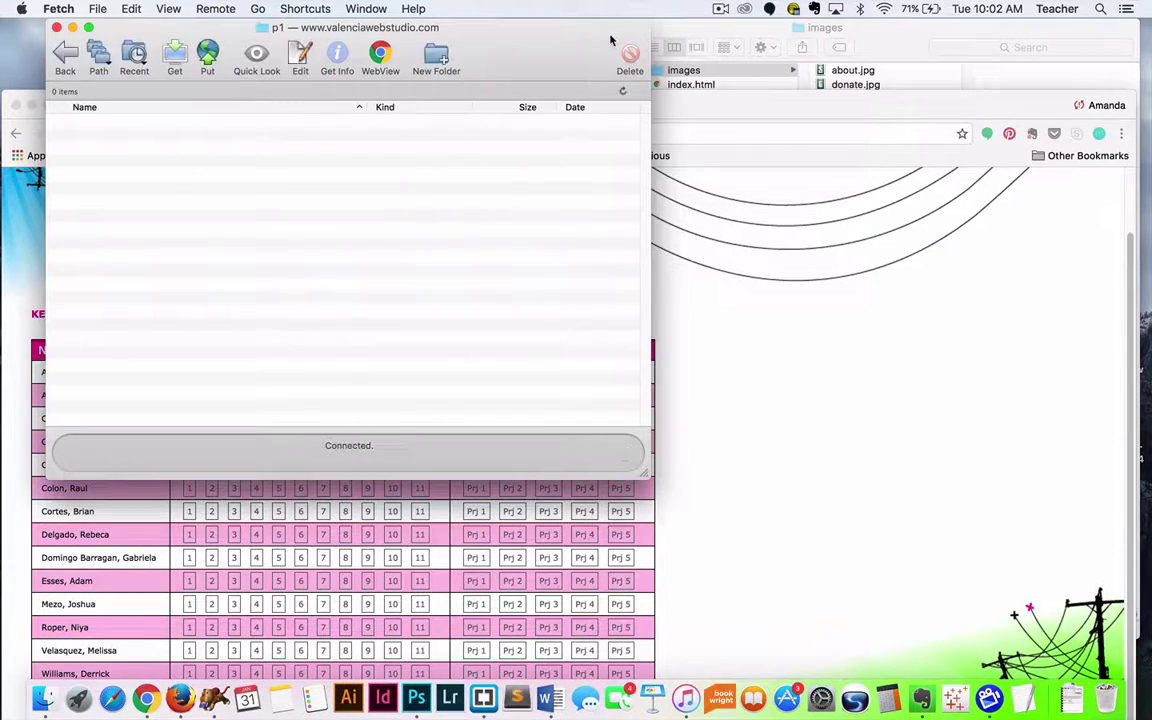
click(893, 27)
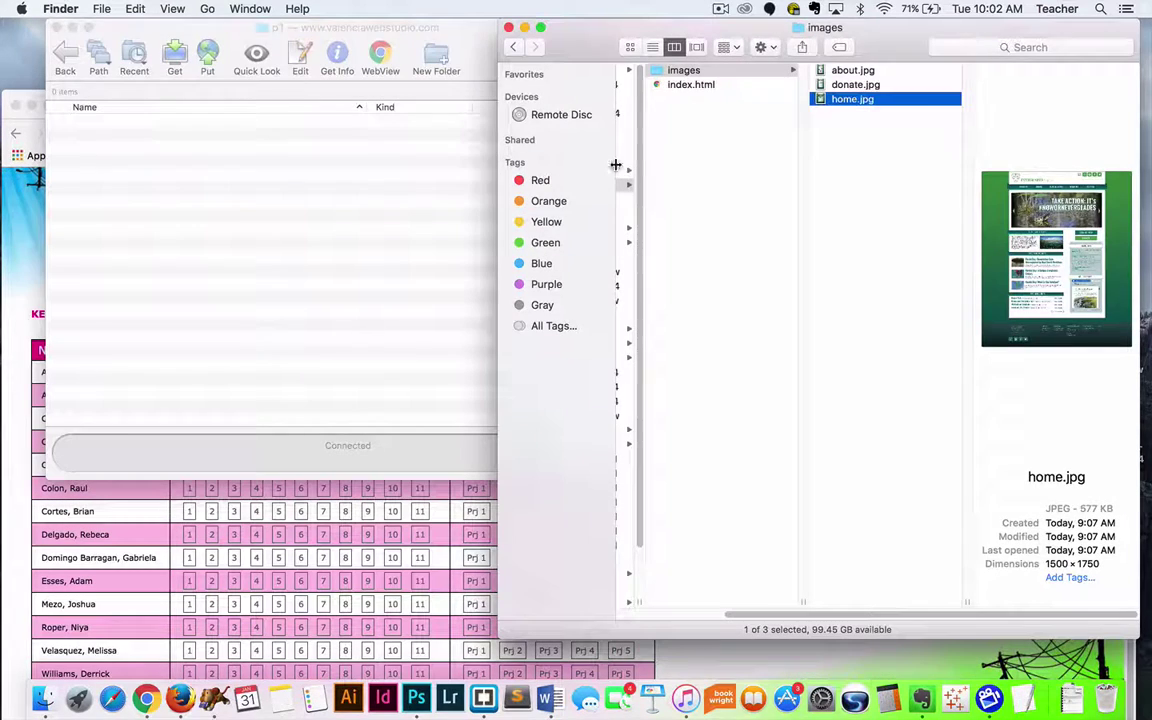
click(735, 95)
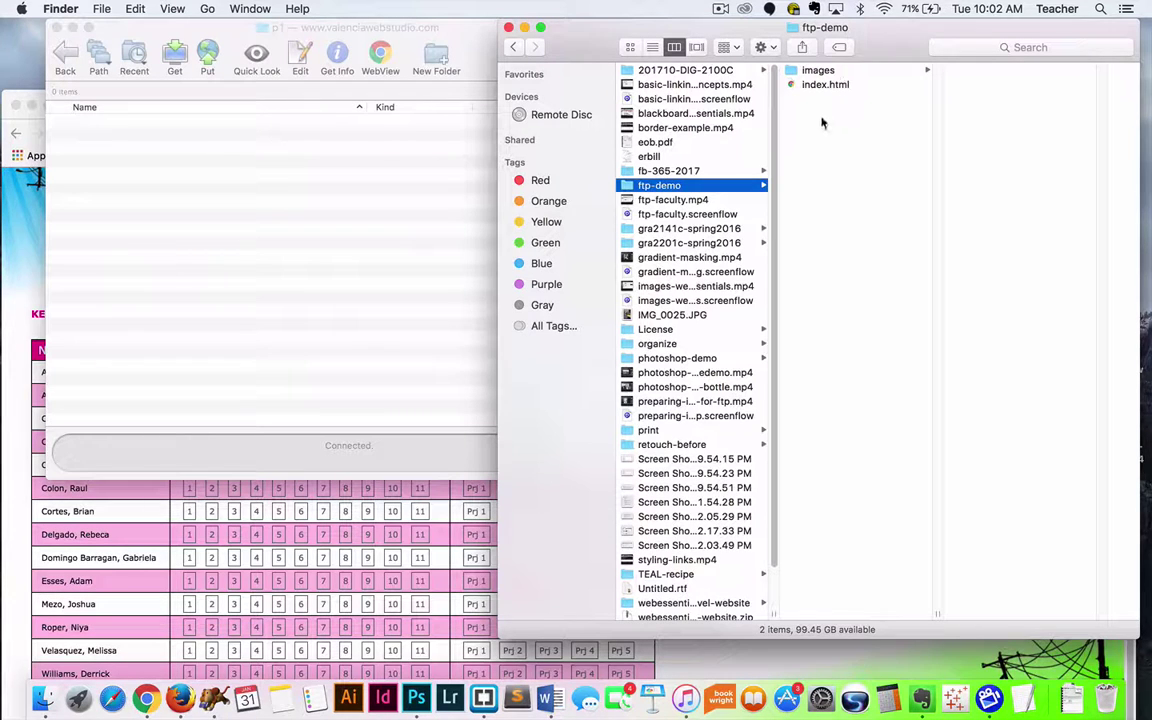
drag(813, 355, 866, 82)
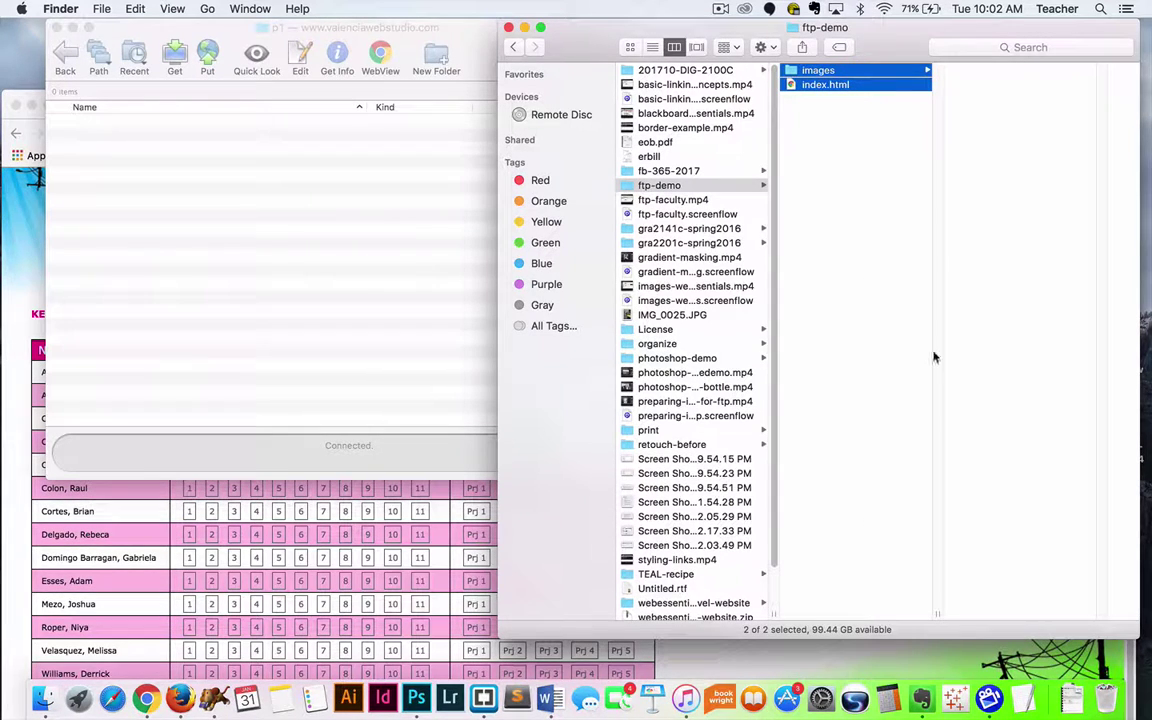
drag(812, 74, 302, 258)
drag(433, 25, 700, 10)
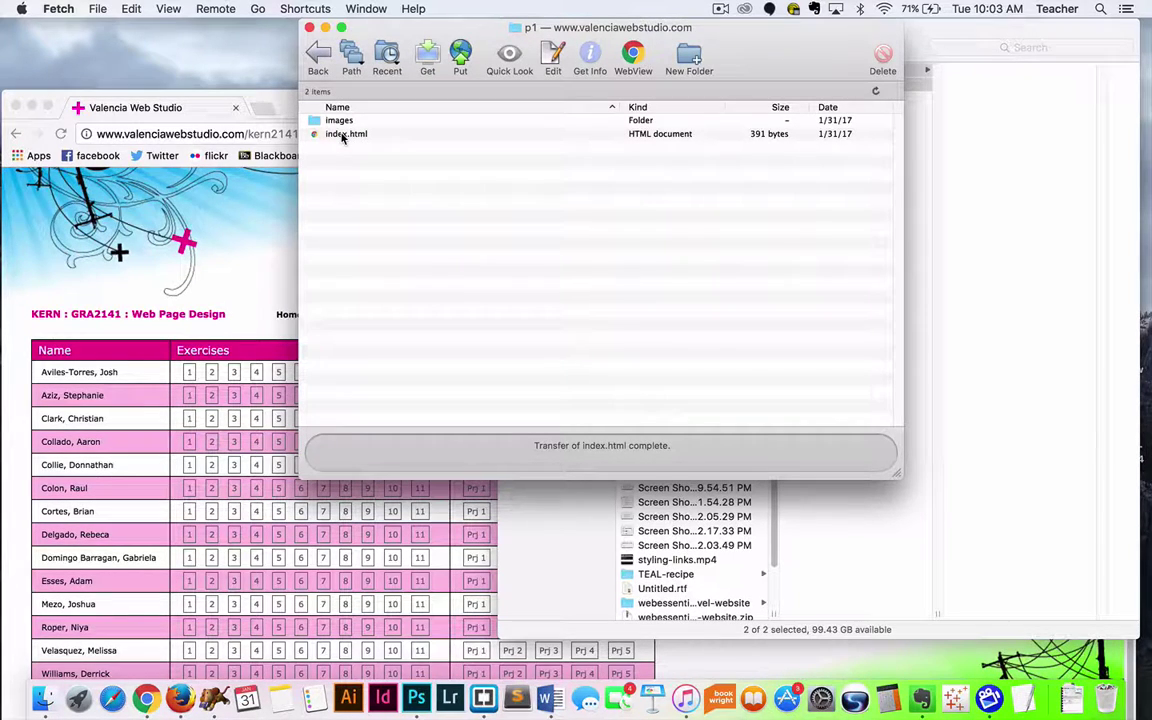
Step: View the live Everglades Project page at demokern/p1/, then return to the student index tab
click(263, 238)
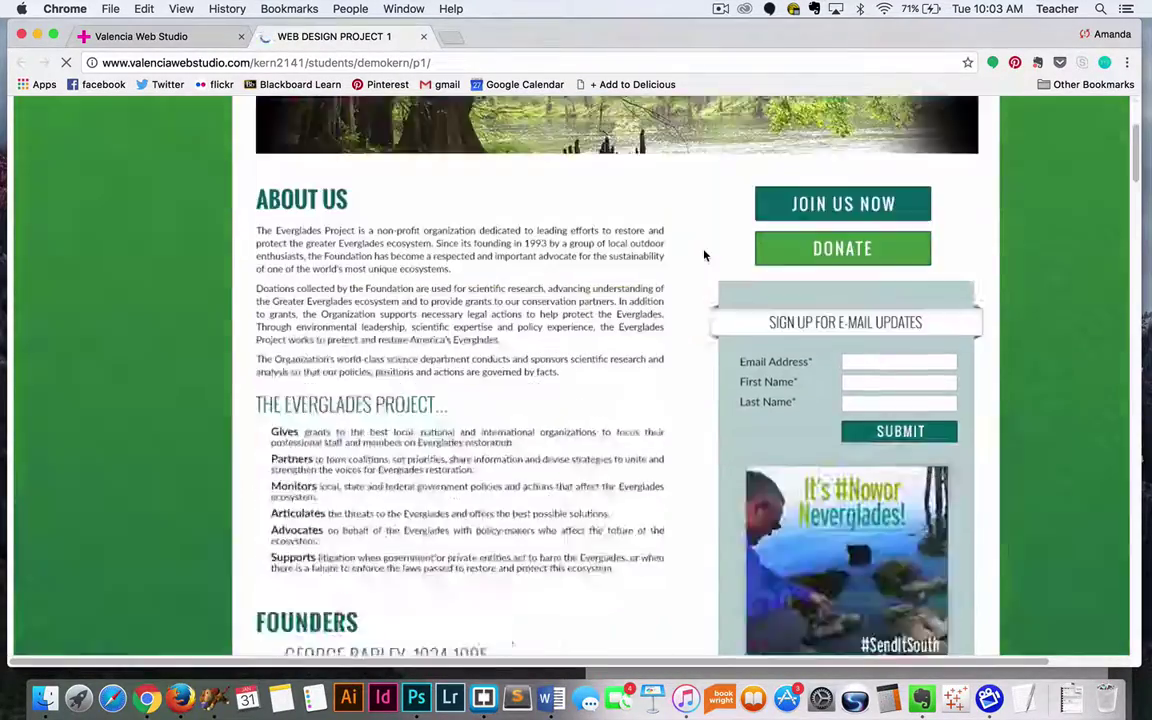
scroll(704, 256, down, 15)
scroll(704, 256, up, 3)
scroll(704, 256, down, 10)
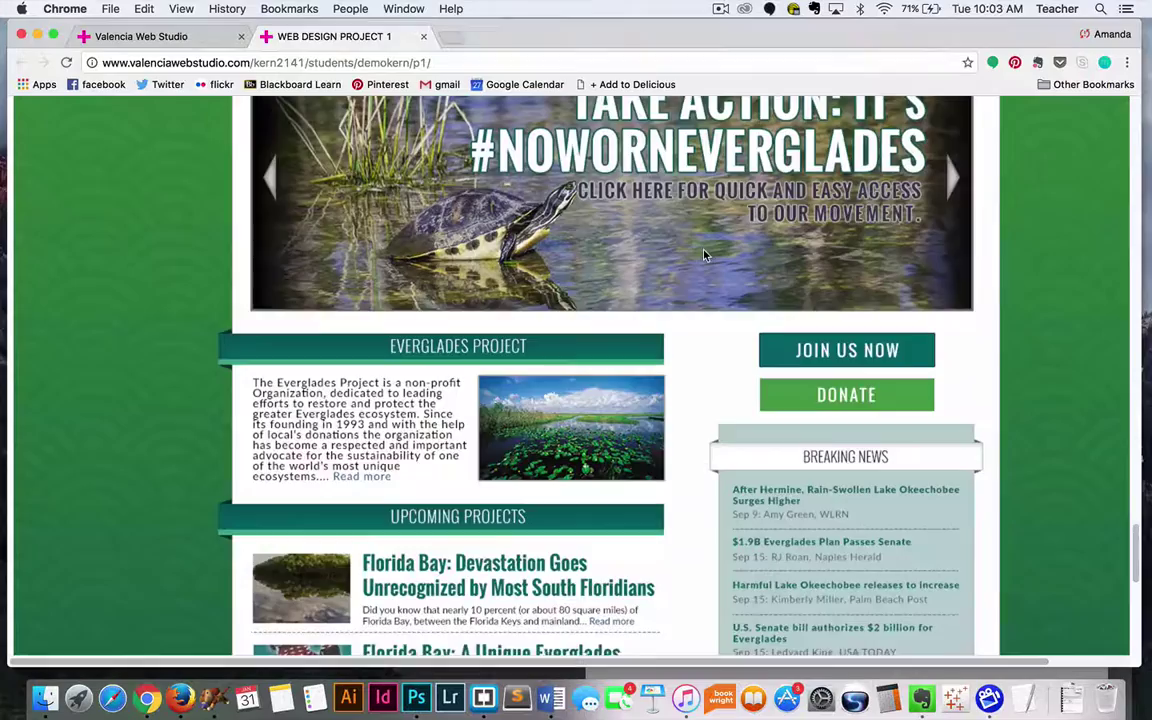
scroll(704, 256, down, 10)
scroll(704, 256, up, 8)
scroll(704, 256, down, 8)
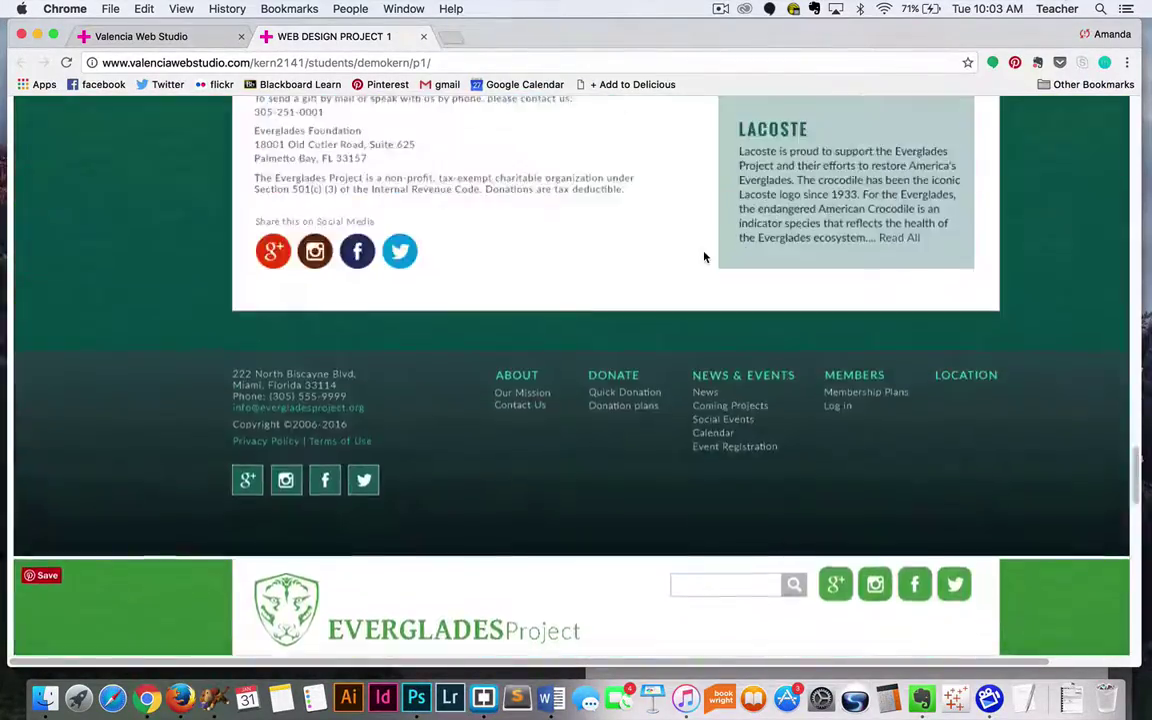
scroll(704, 257, up, 20)
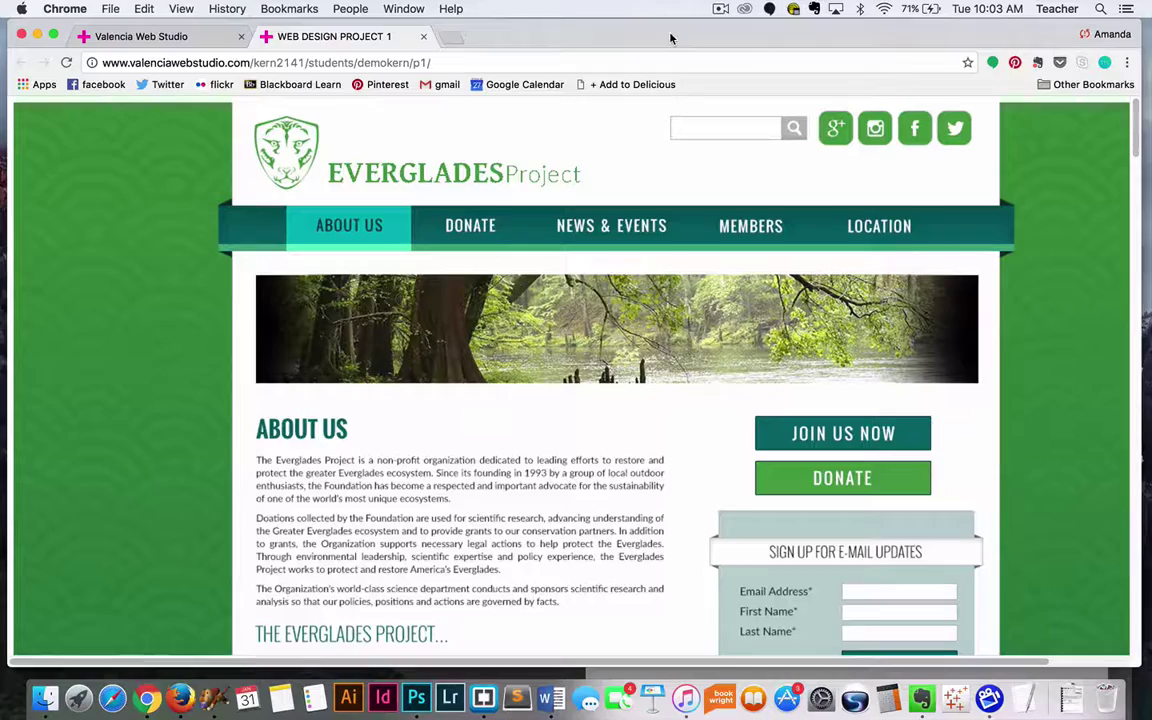
click(206, 36)
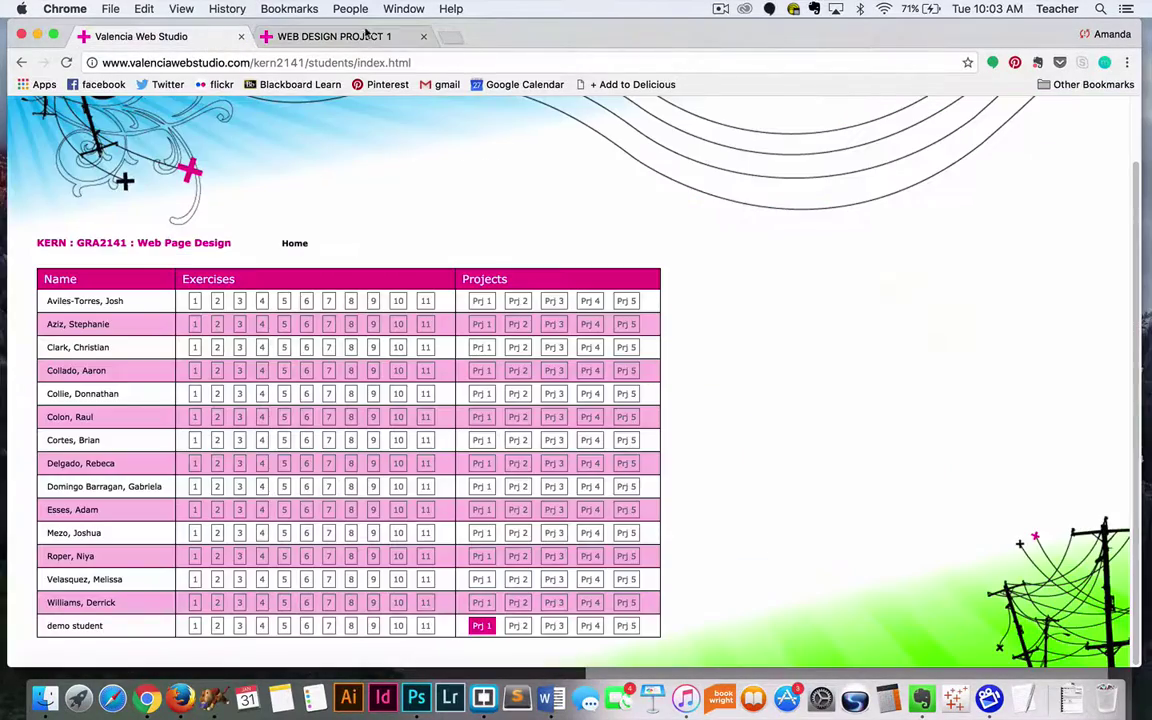
drag(491, 36, 494, 160)
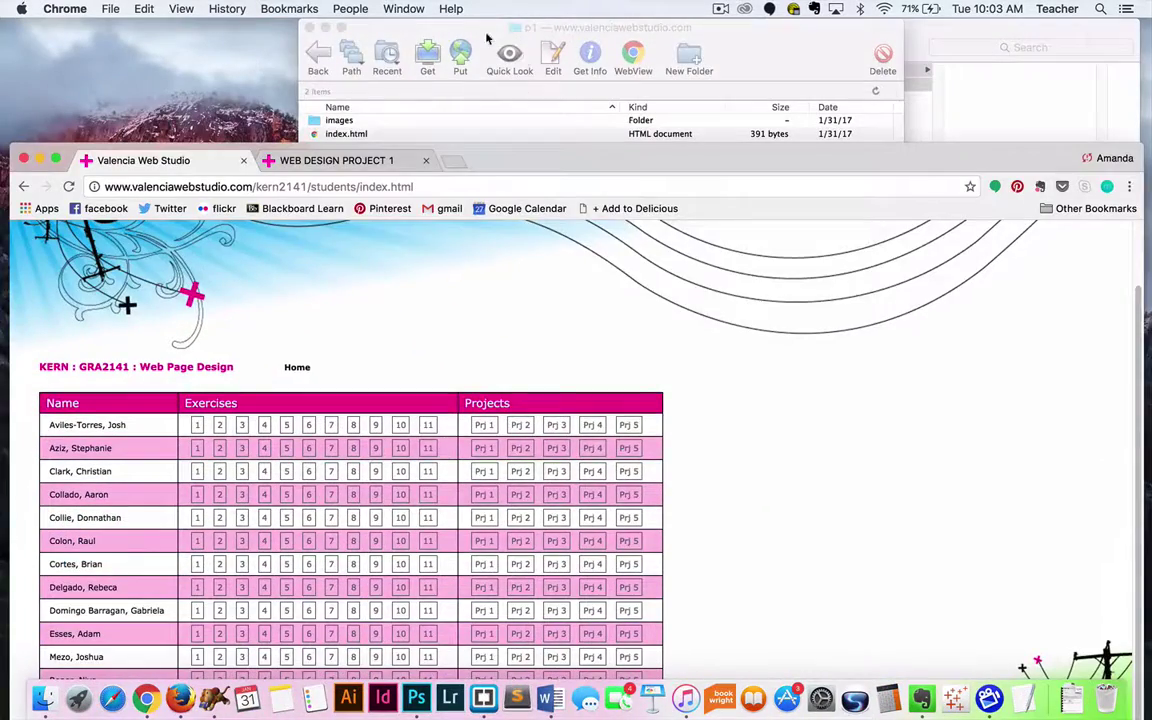
Step: Bring the Fetch window showing p1 with images and the 391-byte index.html to the front
click(484, 35)
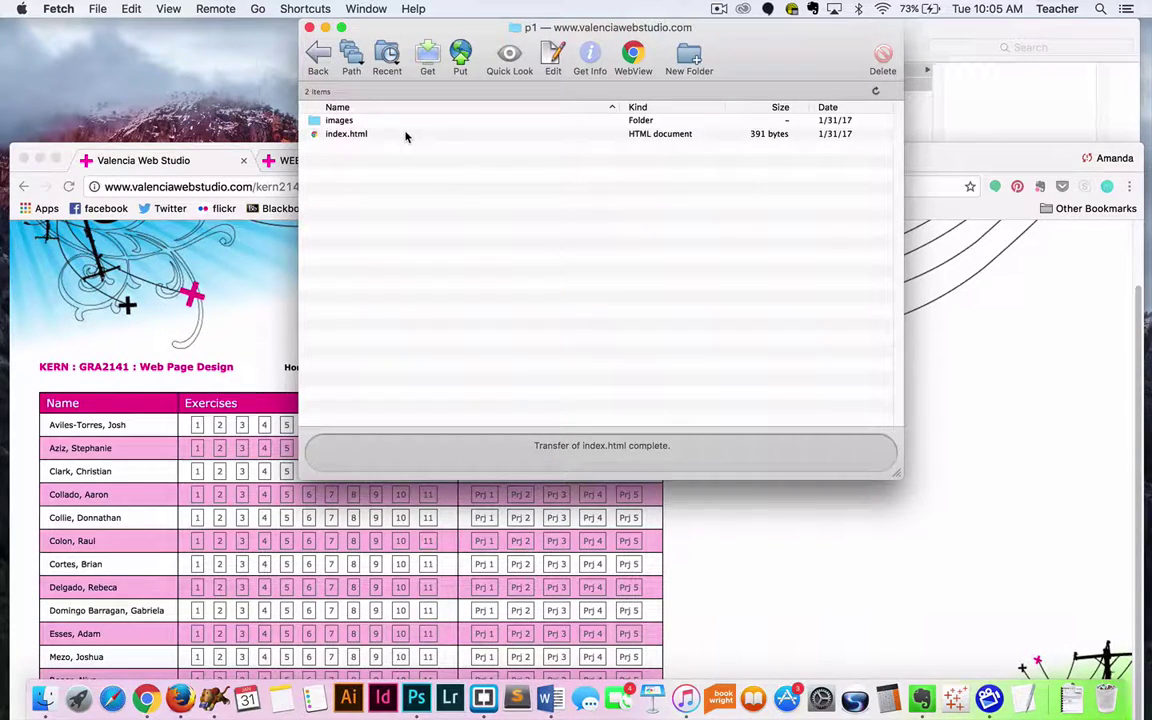
Step: Open the uploaded images folder on the server to list about.jpg, donate.jpg and home.jpg
double_click(314, 122)
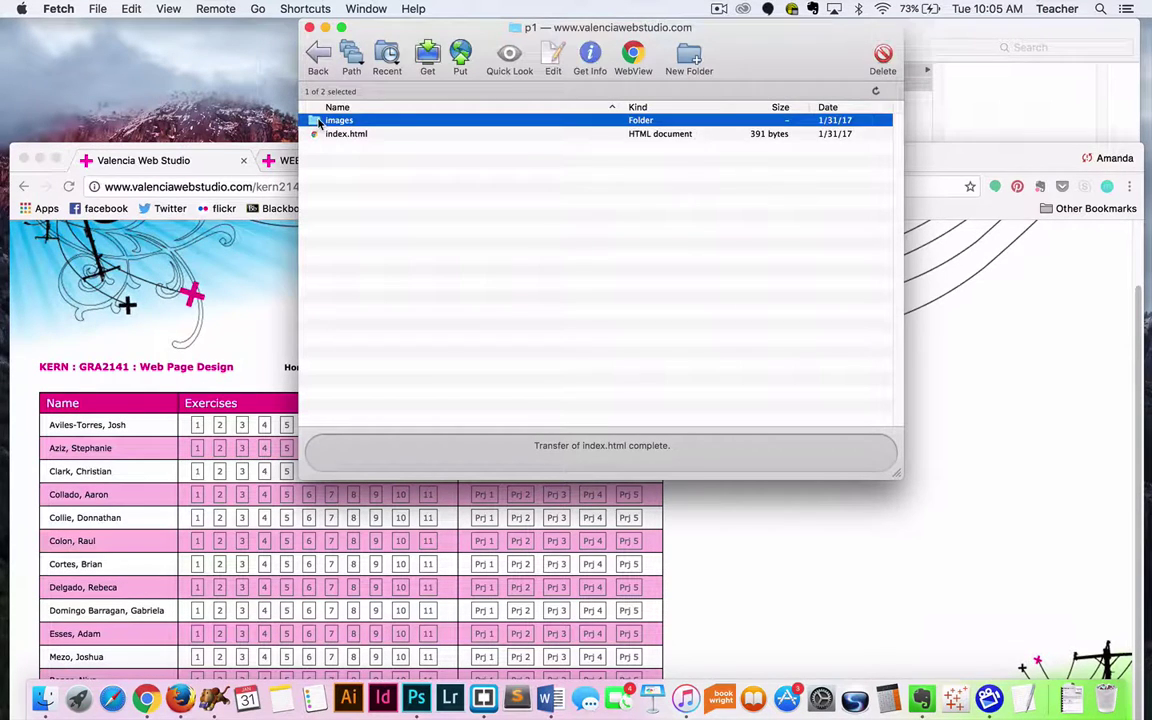